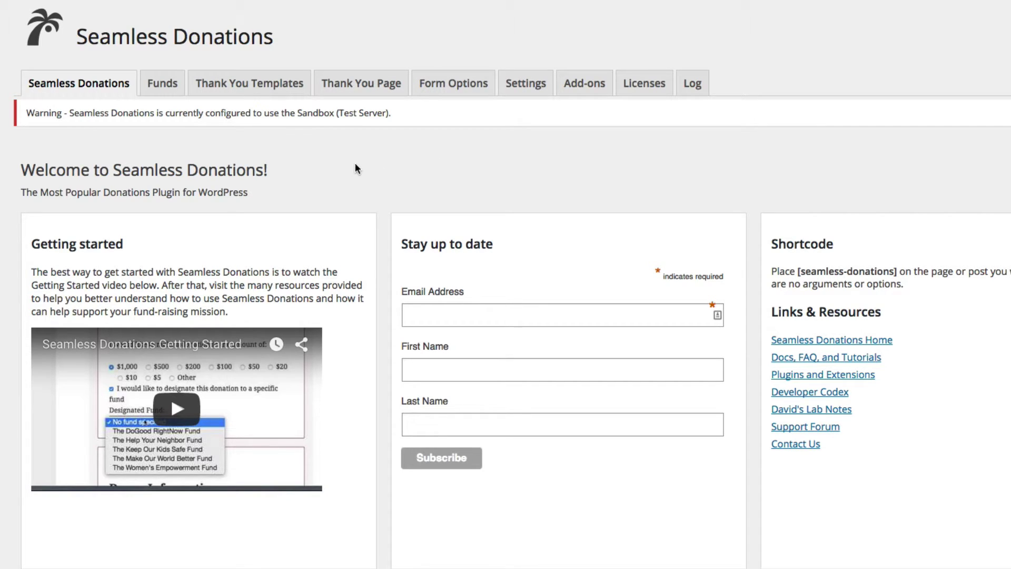
# Step: On the Donation Page, choose the $5 amount and mark it as a tribute gift
pyautogui.click(364, 83)
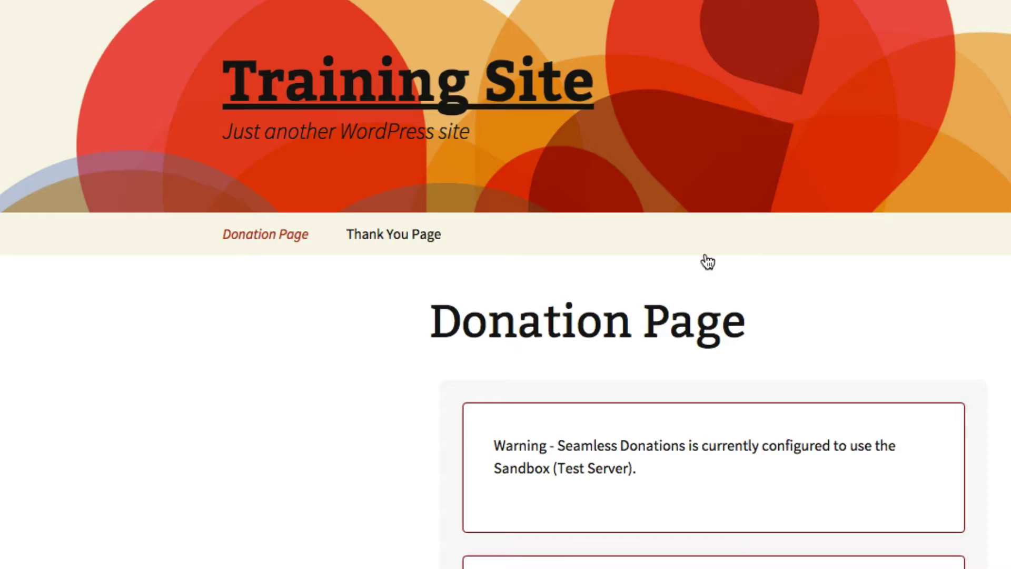
pyautogui.scroll(-10, 705, 262)
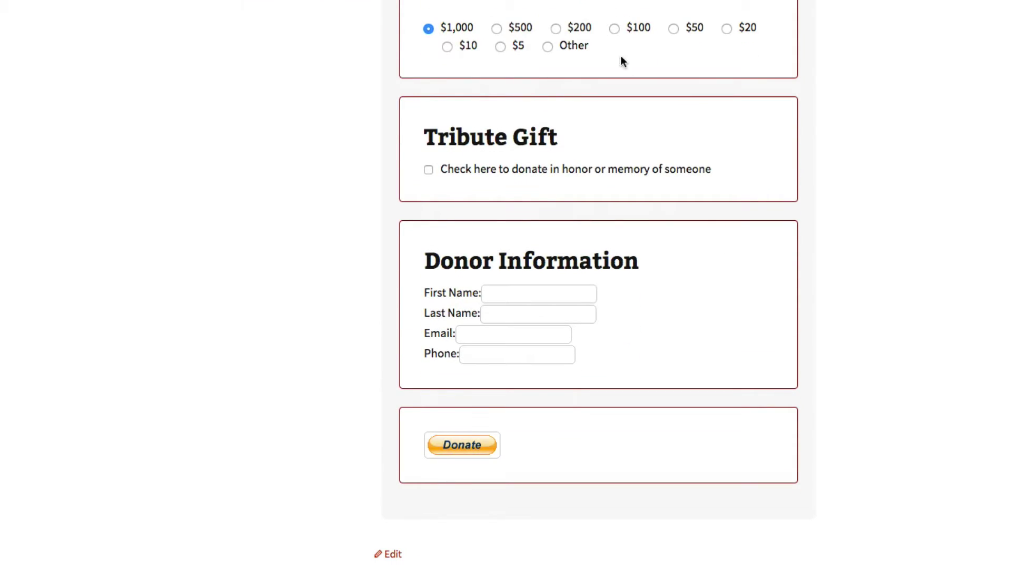
pyautogui.click(500, 46)
pyautogui.click(429, 170)
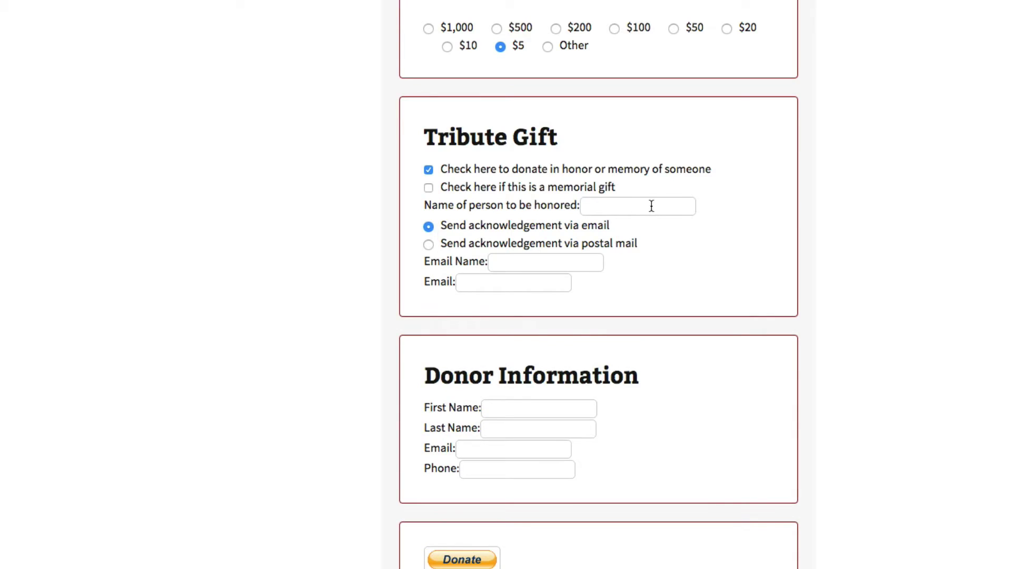
# Step: Enter honoree 'Person We Love' plus the acknowledgement recipient's name and e-mail address
pyautogui.click(652, 206)
pyautogui.scroll(1, 653, 206)
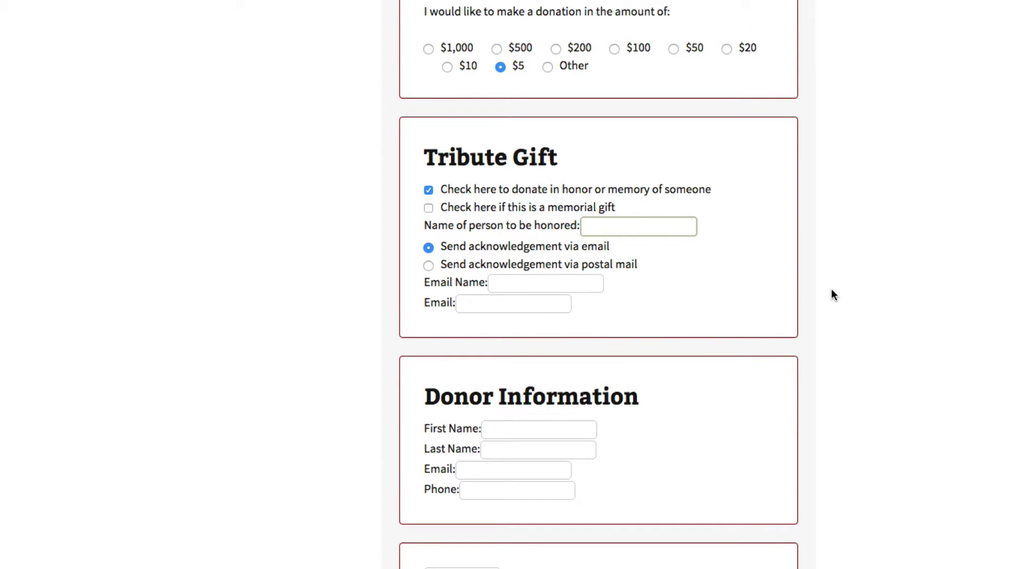
pyautogui.write('Person We Like')
pyautogui.doubleClick(639, 228)
pyautogui.write('Love')
pyautogui.click(569, 288)
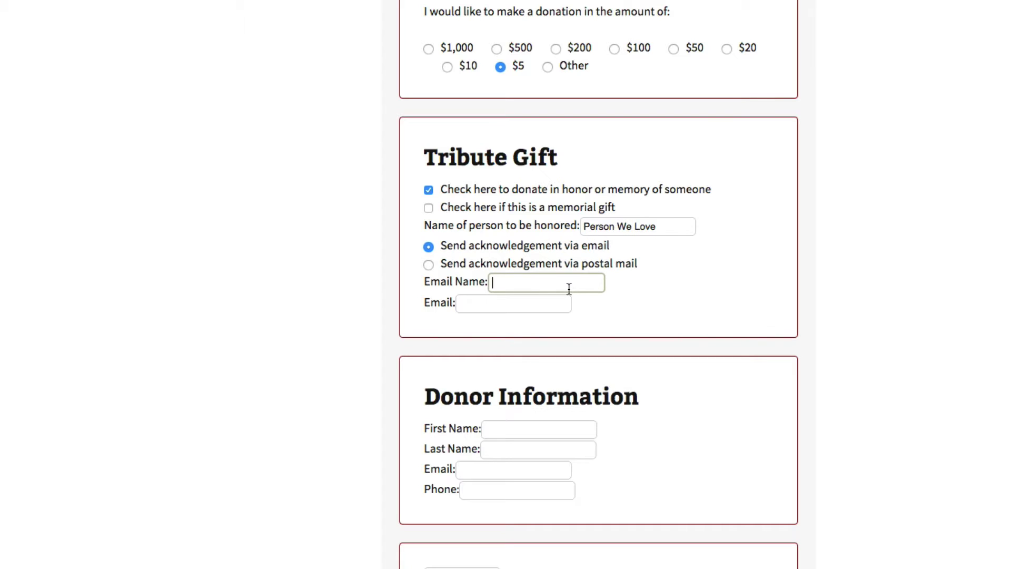
pyautogui.write('John Doe')
pyautogui.press('Tab')
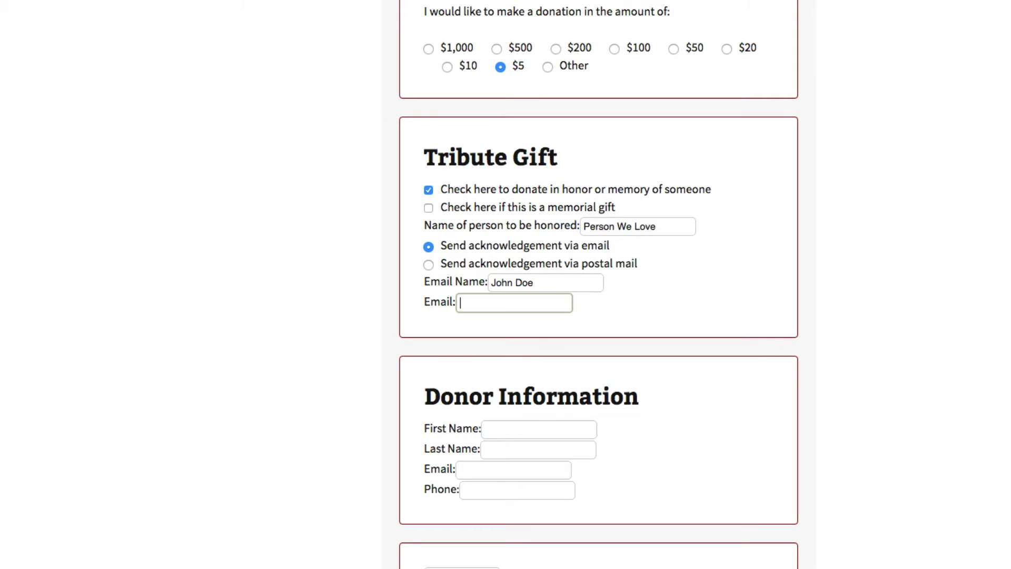
pyautogui.write('john@doe.com')
# Step: Fill in the donor's first name, last name and e-mail address
pyautogui.click(530, 430)
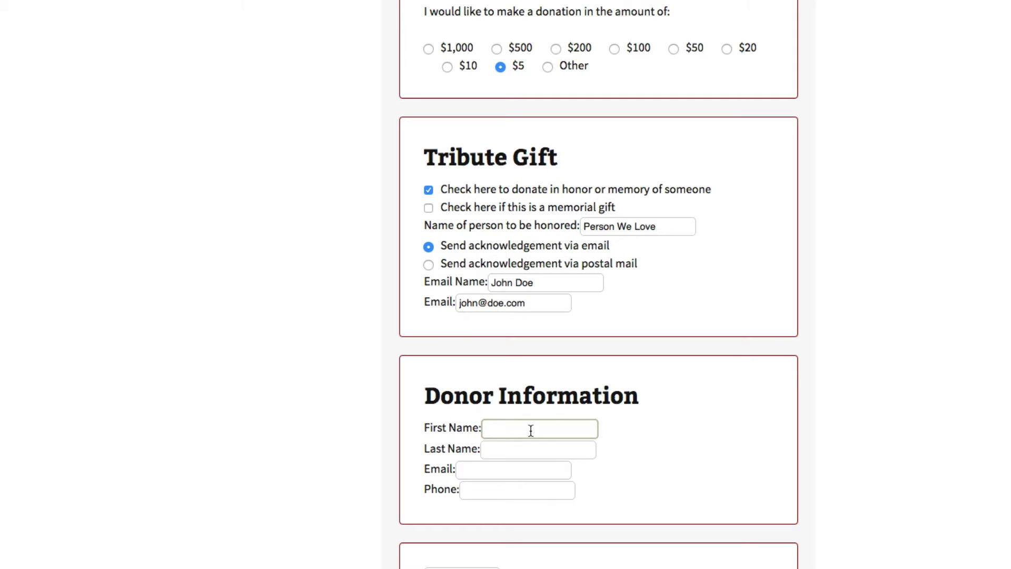
pyautogui.write('Jack')
pyautogui.press('Tab')
pyautogui.write('Doe')
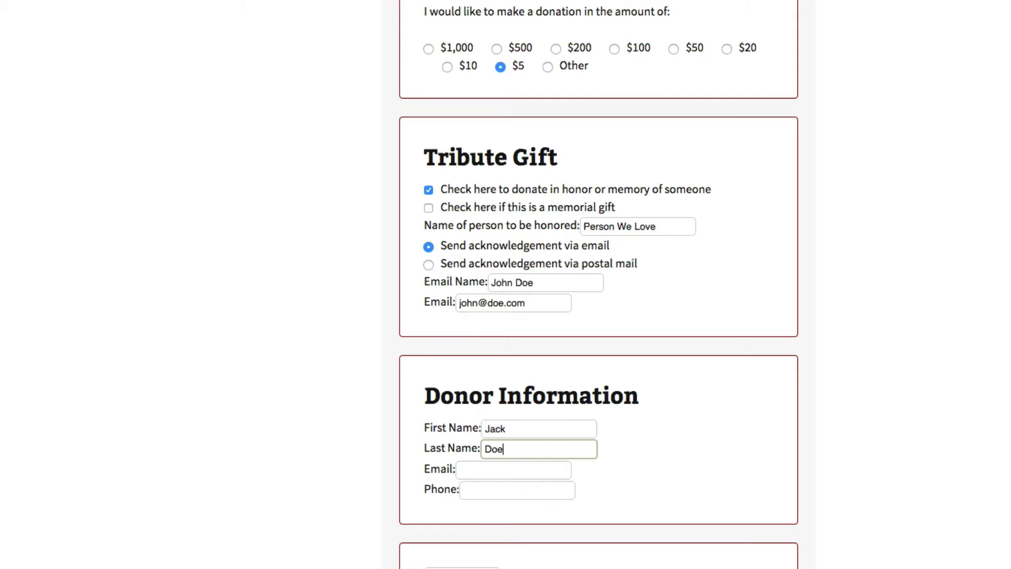
pyautogui.press('Tab')
pyautogui.write('dd')
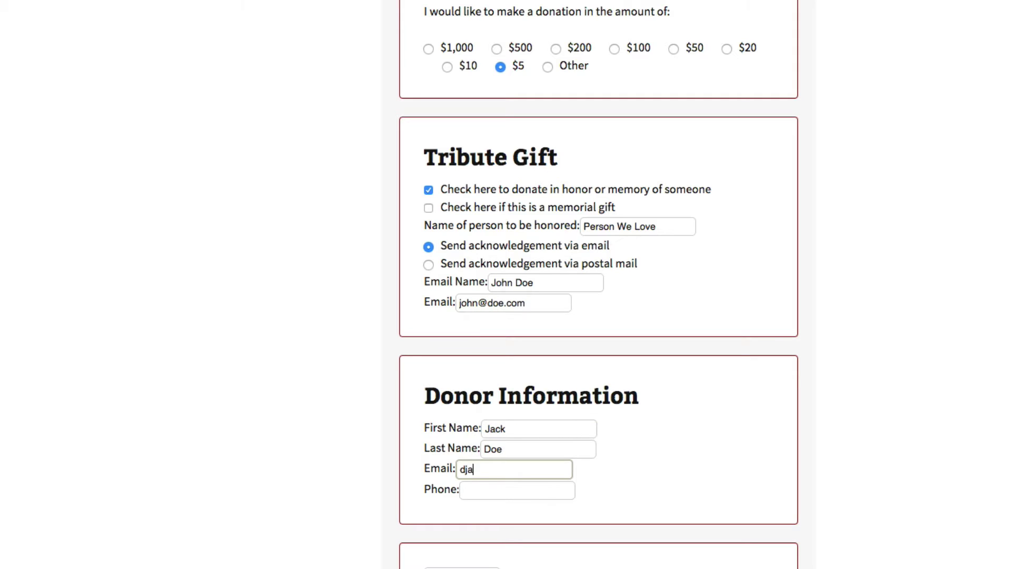
pyautogui.press('BackSpace')
pyautogui.press('BackSpace')
pyautogui.write('jack2@do')
pyautogui.press('BackSpace')
pyautogui.press('BackSpace')
pyautogui.press('BackSpace')
pyautogui.press('BackSpace')
pyautogui.write('@doecom')
pyautogui.press('Tab')
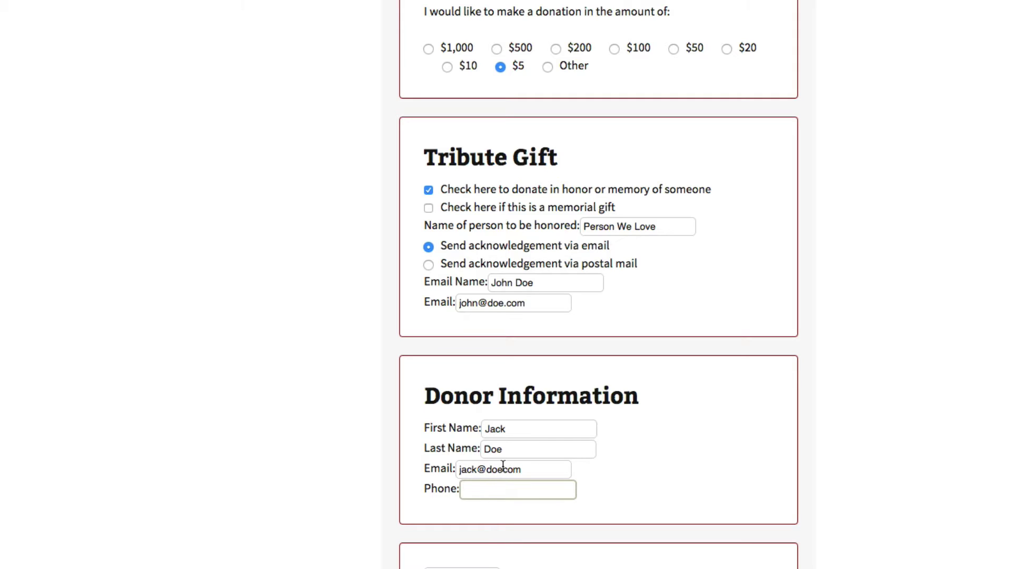
pyautogui.click(503, 469)
pyautogui.write('.')
# Step: Enter the donor's phone number, submit the form and log in to PayPal sandbox
pyautogui.click(503, 489)
pyautogui.write('222-222-2222')
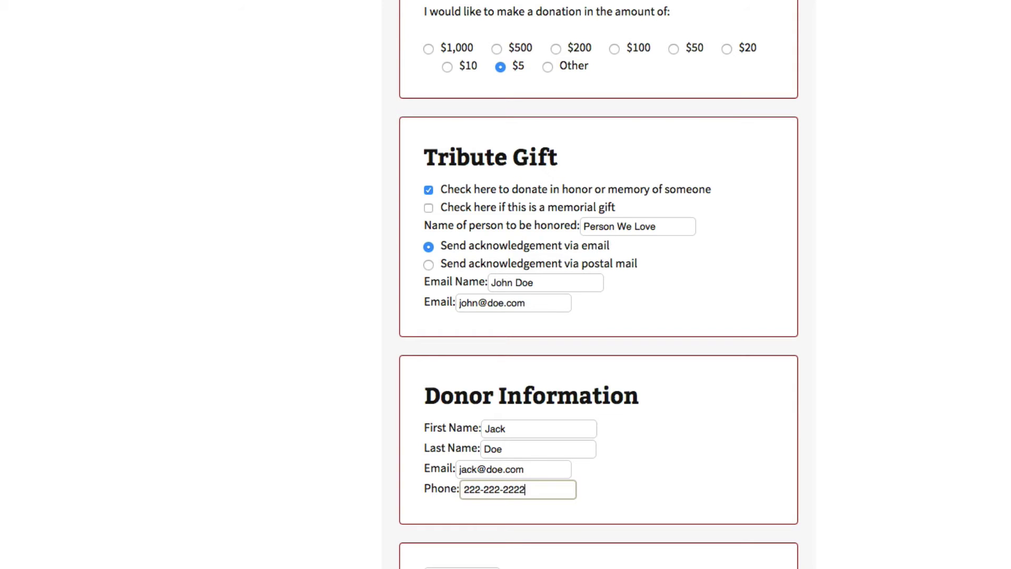
pyautogui.scroll(-2, 454, 487)
pyautogui.click(454, 487)
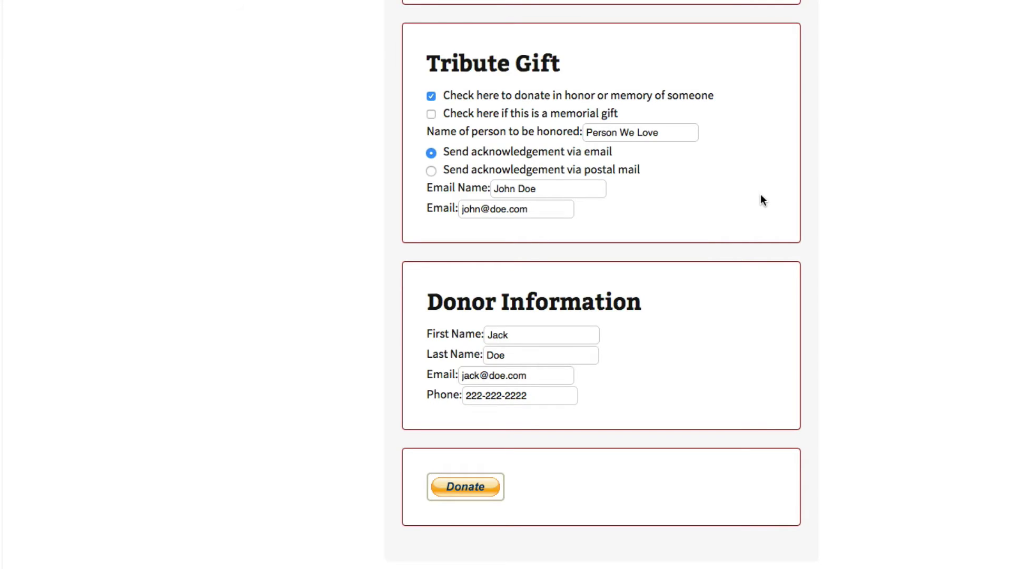
pyautogui.click(702, 337)
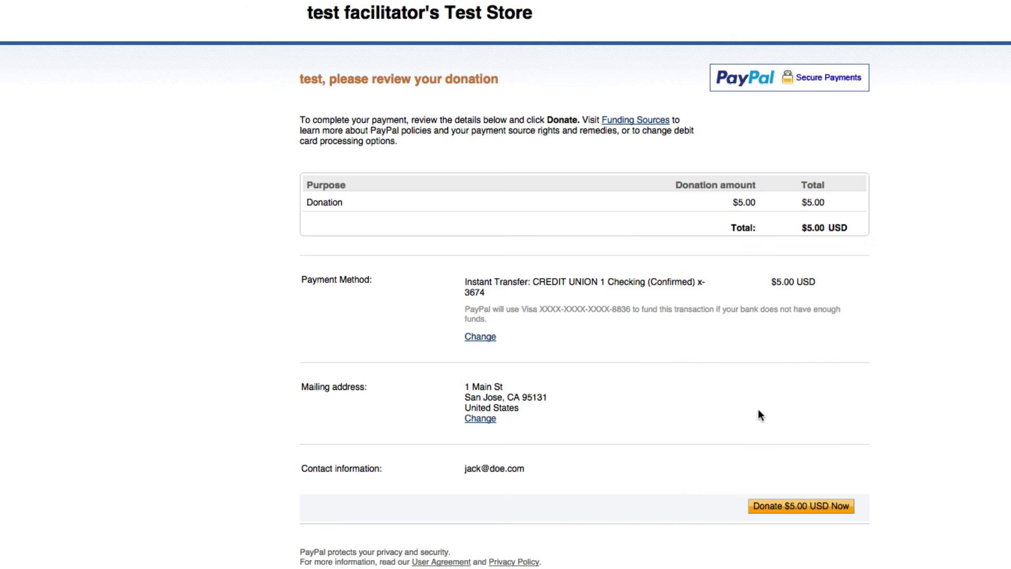
# Step: Confirm the $5.00 PayPal payment and return to the site's Donation Page
pyautogui.click(814, 515)
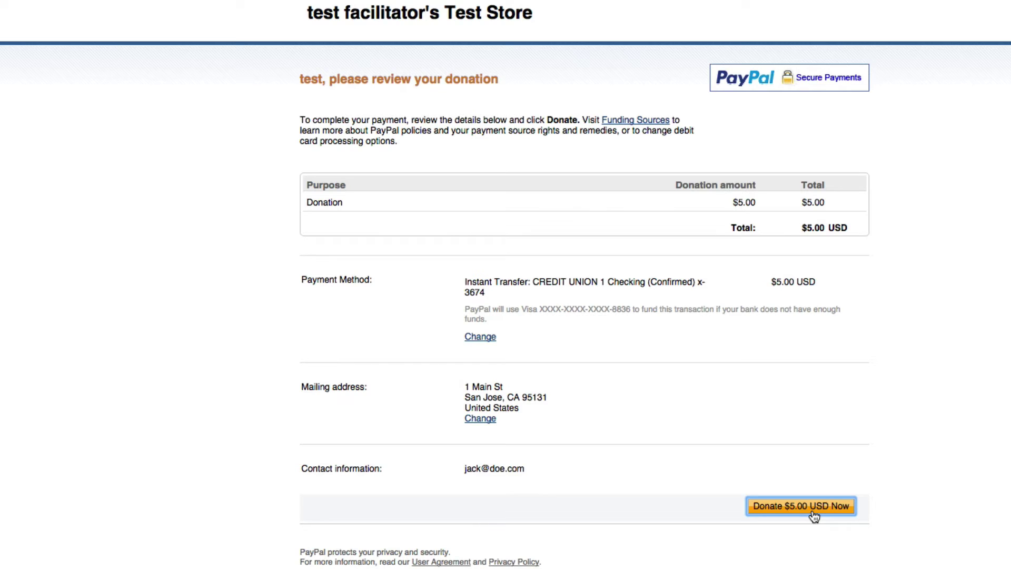
pyautogui.click(433, 249)
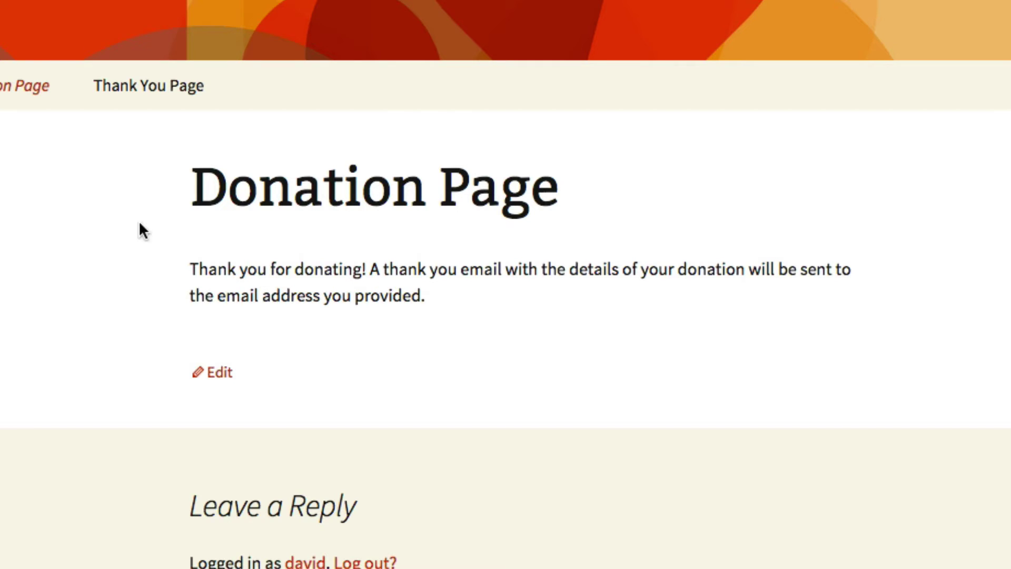
# Step: View the site's Thank You Page, then go back to the Donation Page
pyautogui.click(132, 87)
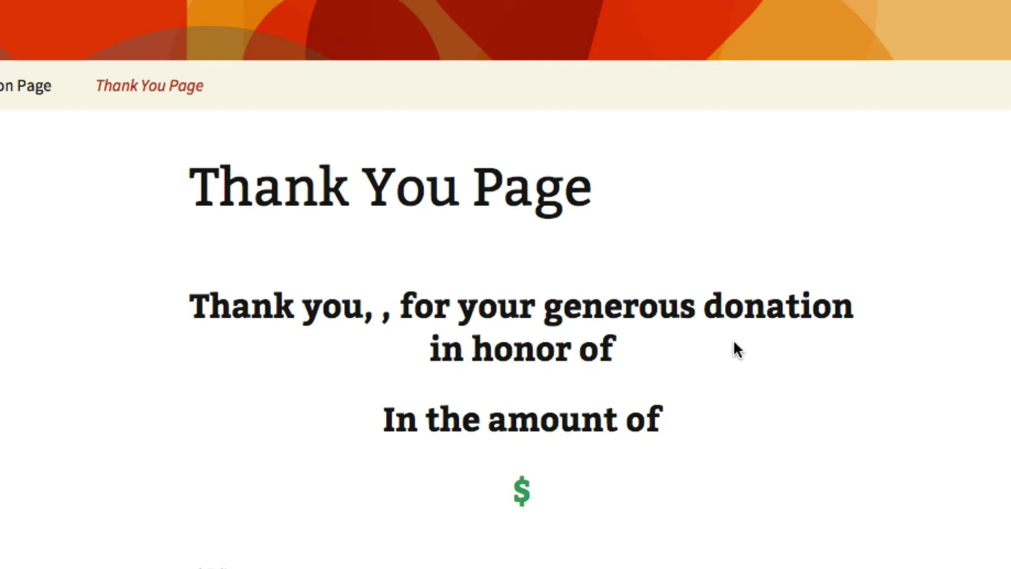
pyautogui.click(26, 86)
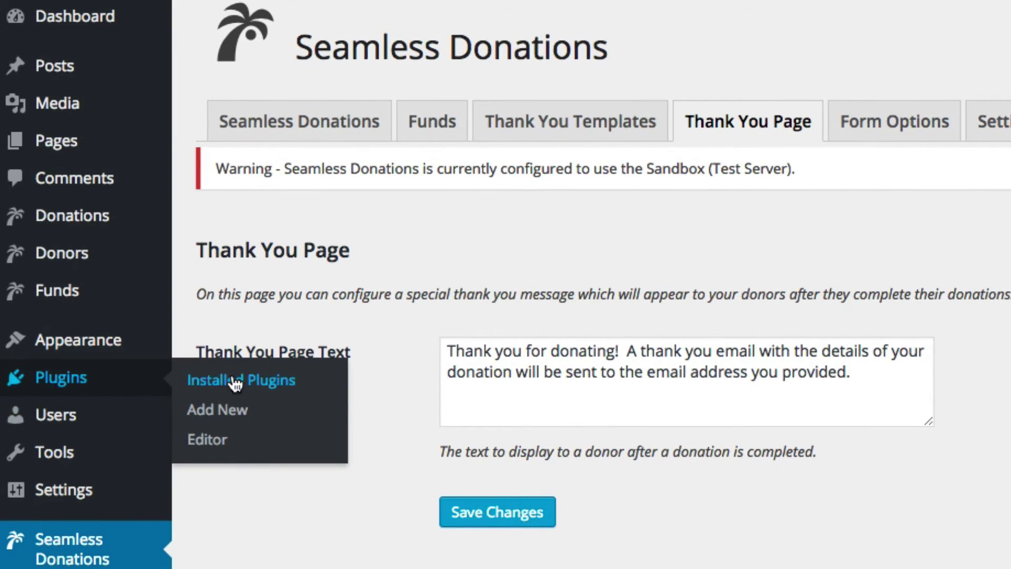
pyautogui.click(208, 378)
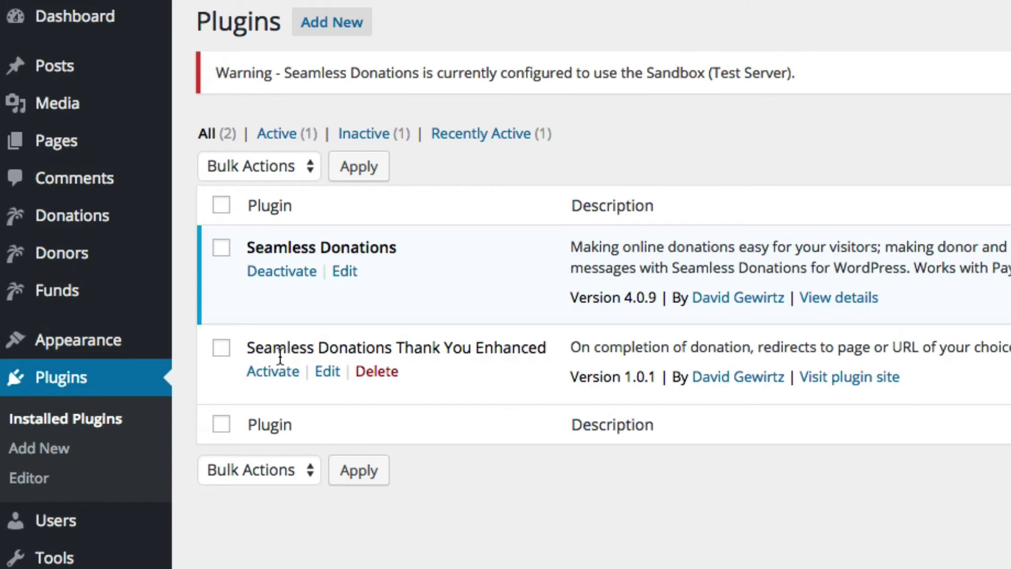
pyautogui.click(269, 373)
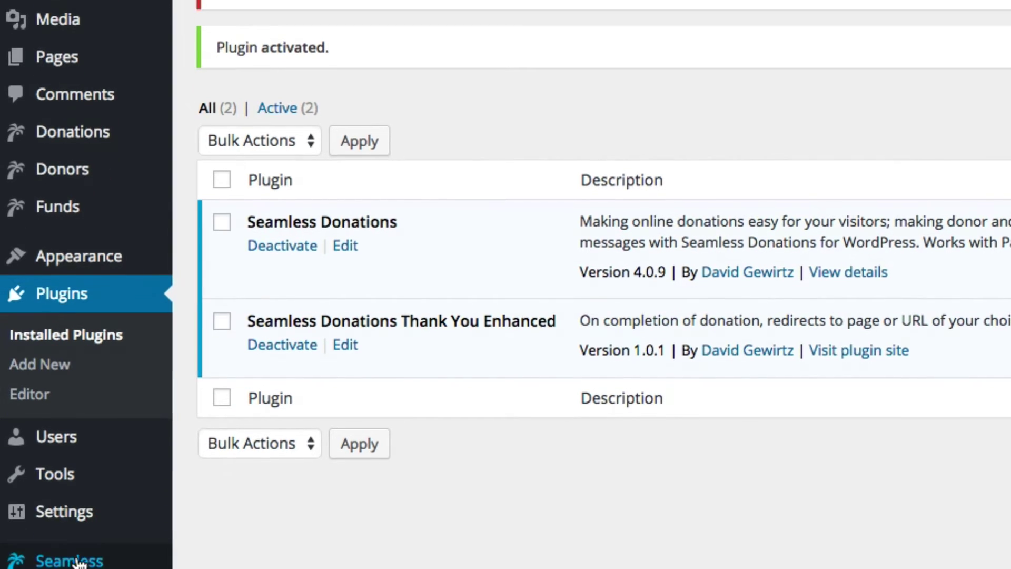
pyautogui.moveTo(77, 275)
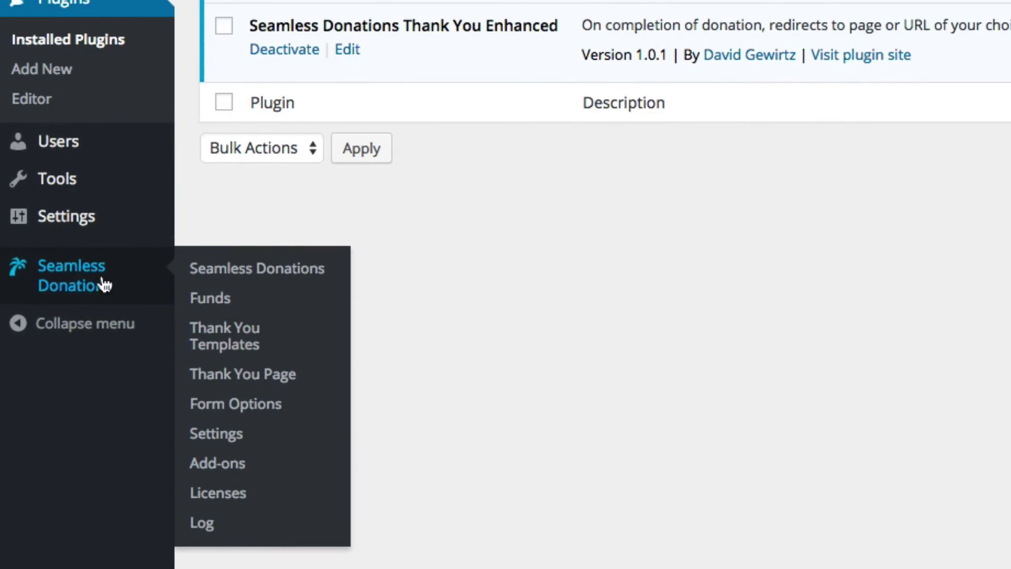
pyautogui.click(213, 284)
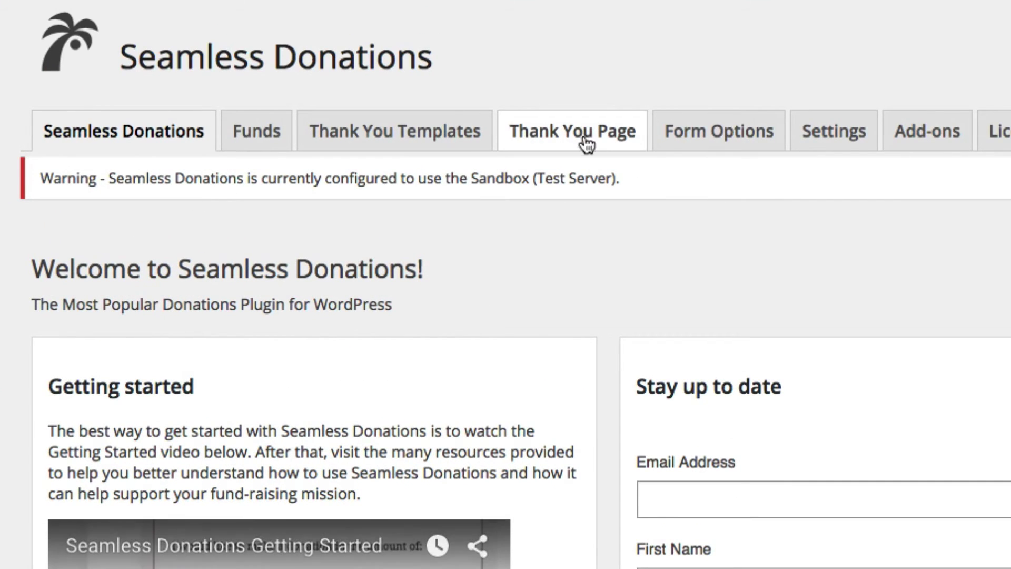
pyautogui.click(582, 138)
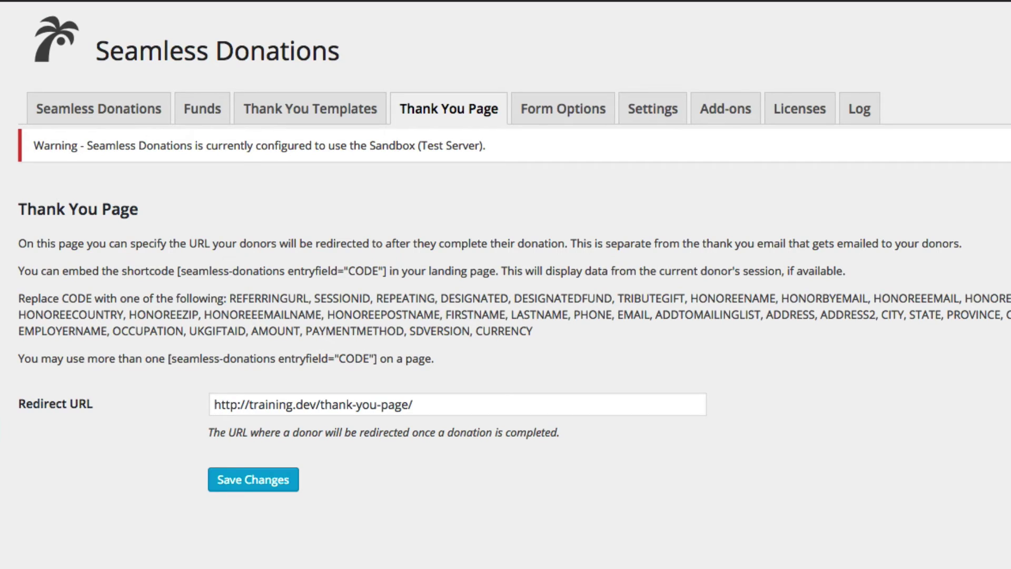
pyautogui.click(443, 404)
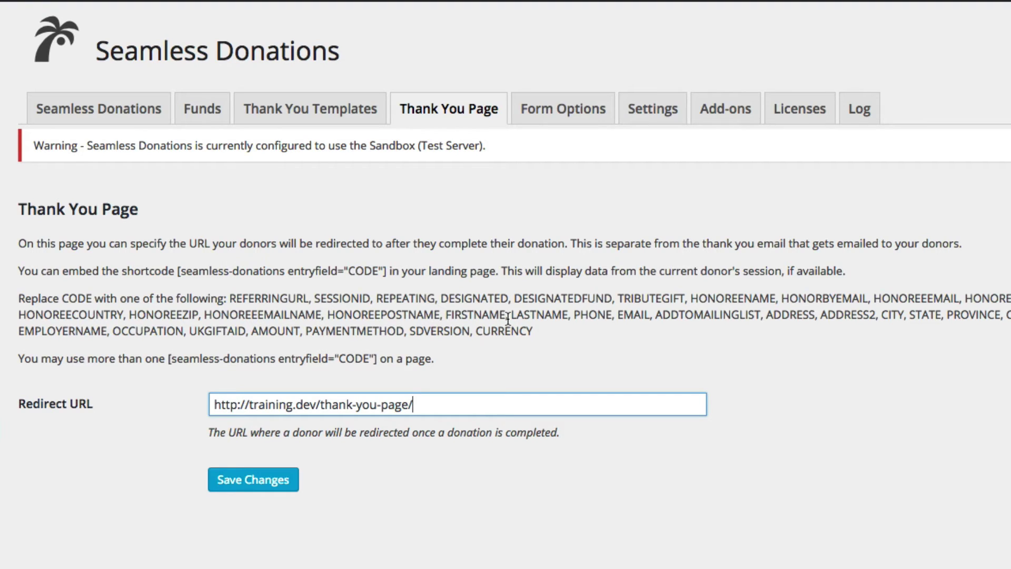
pyautogui.click(250, 486)
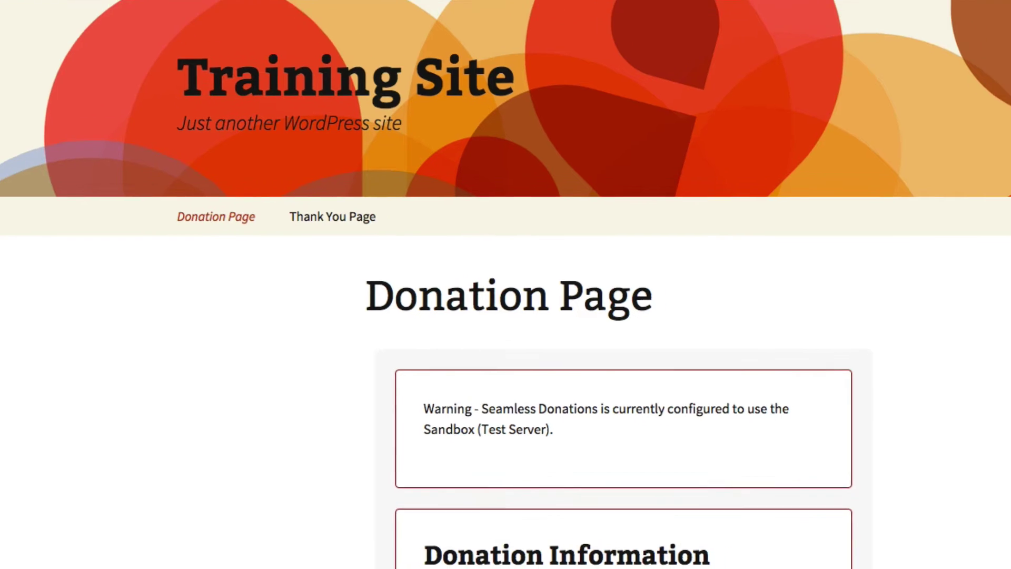
pyautogui.scroll(-10, 684, 438)
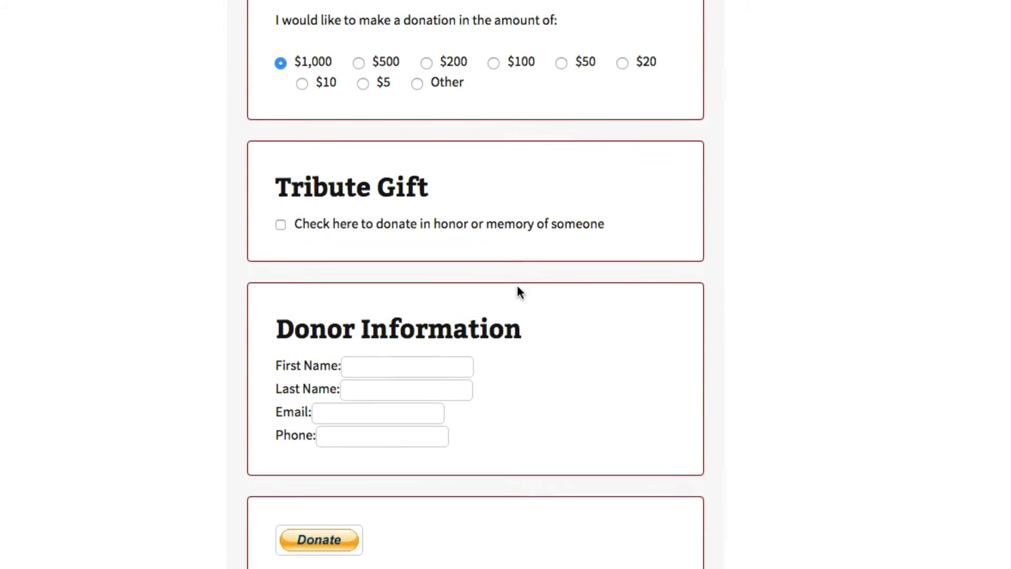
# Step: Choose the $100 amount, mark it as a tribute gift and enter the honoree's name
pyautogui.scroll(2, 517, 287)
pyautogui.click(493, 128)
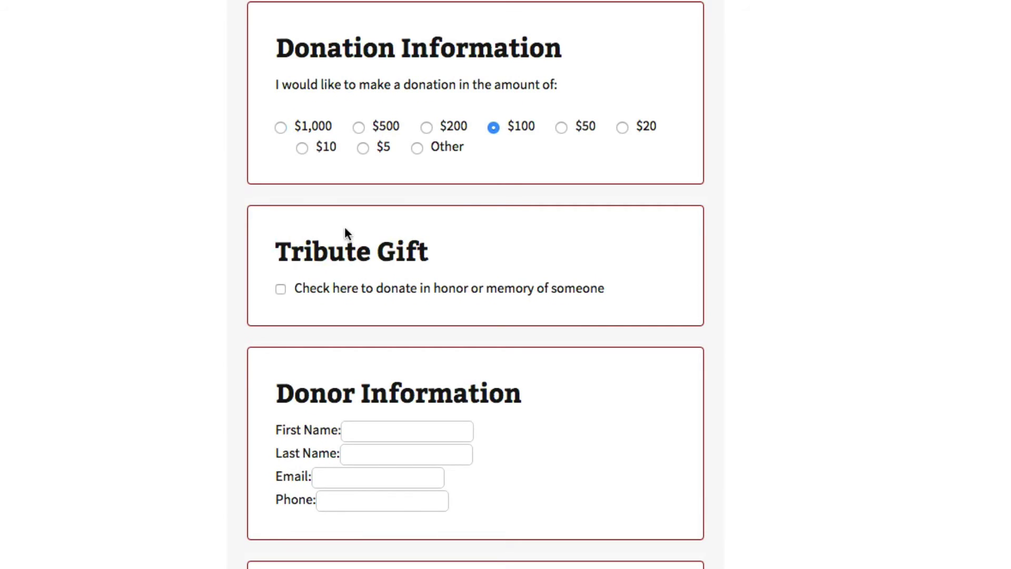
pyautogui.click(280, 288)
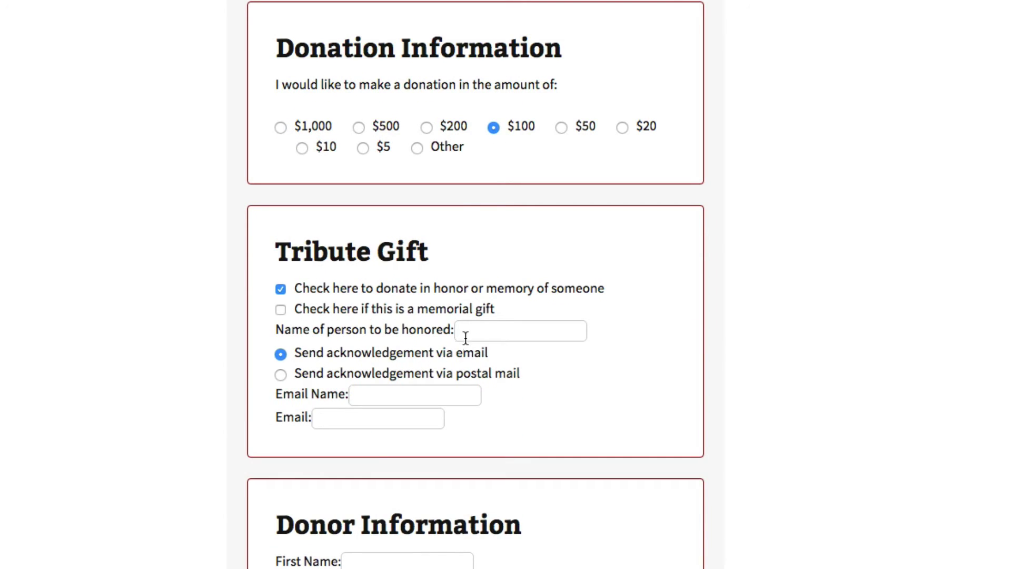
pyautogui.click(463, 331)
pyautogui.scroll(1, 627, 355)
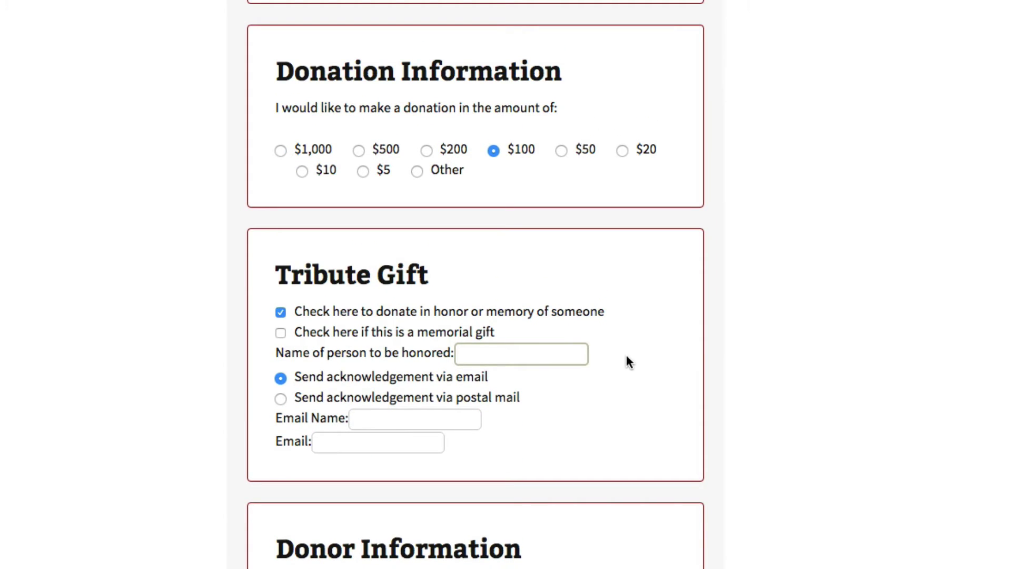
pyautogui.write('Jack Sprat')
# Step: Enter the acknowledgement e-mail recipient's name and e-mail address
pyautogui.click(390, 413)
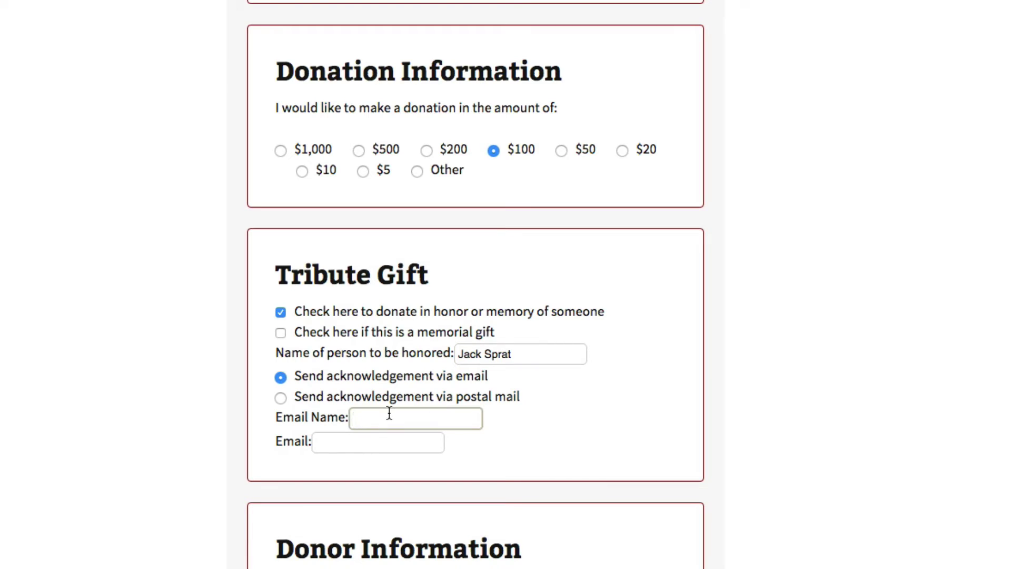
pyautogui.write("Jack's B")
pyautogui.press('BackSpace')
pyautogui.press('BackSpace')
pyautogui.press('BackSpace')
pyautogui.press('BackSpace')
pyautogui.write('s Brat')
pyautogui.click(318, 441)
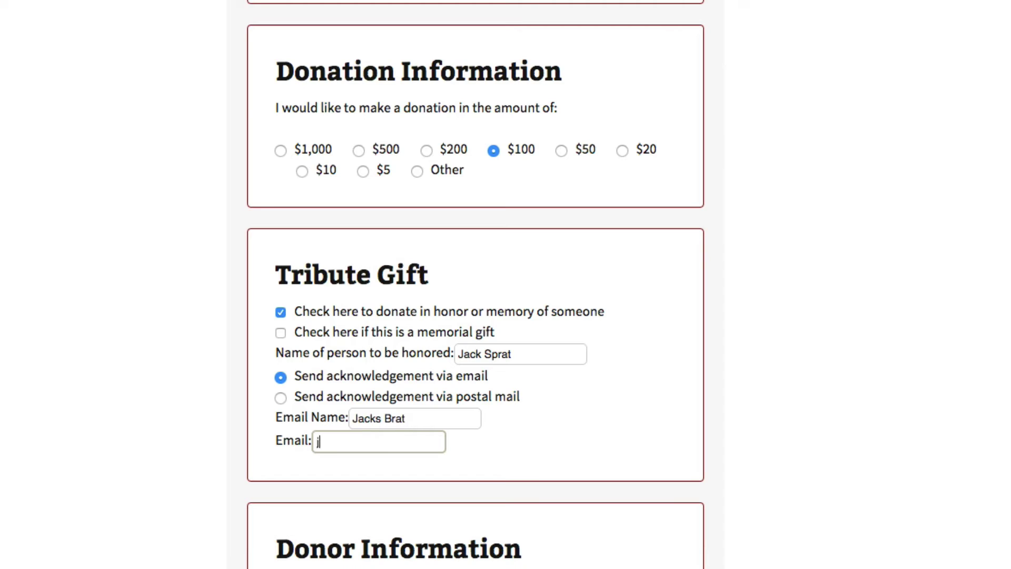
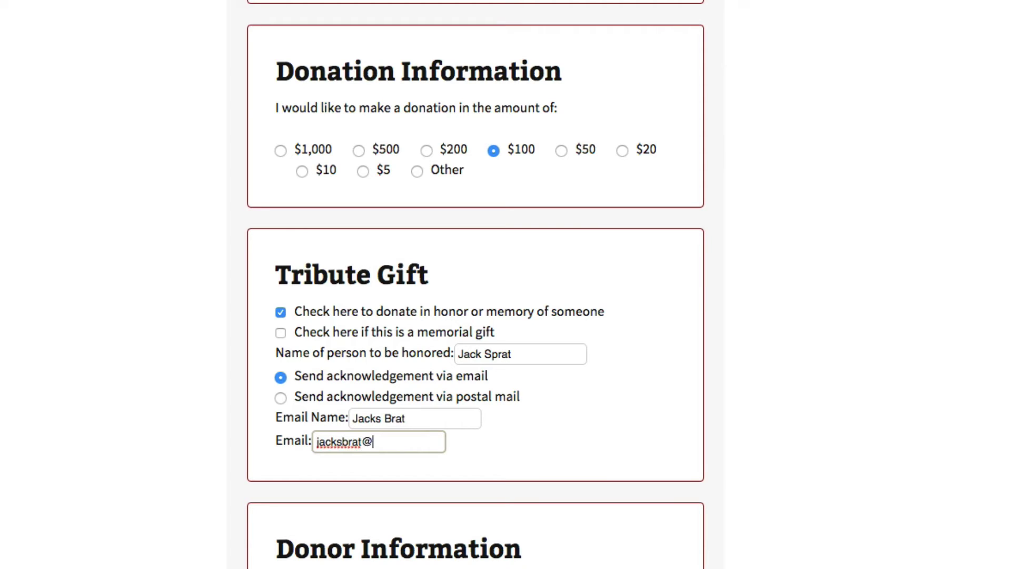
# Step: Fill in the donor's first name, last name, e-mail address and phone number
pyautogui.scroll(-5, 322, 377)
pyautogui.click(365, 298)
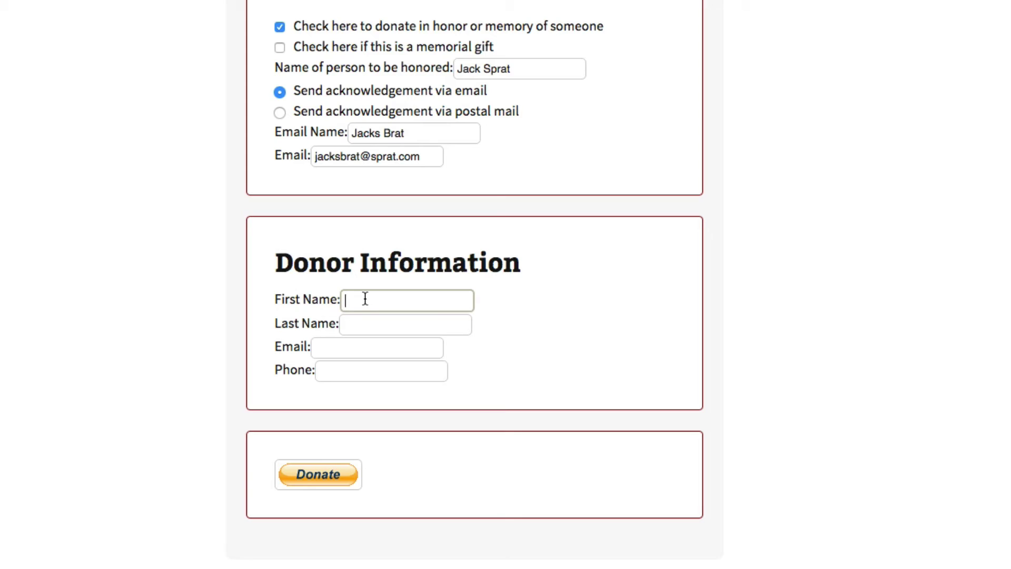
pyautogui.press('Tab')
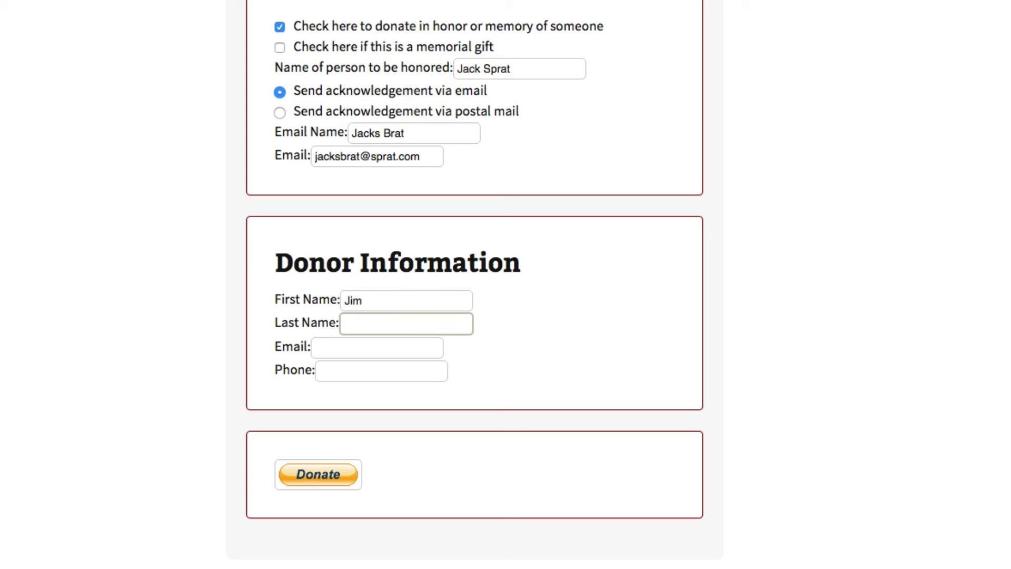
pyautogui.press('Tab')
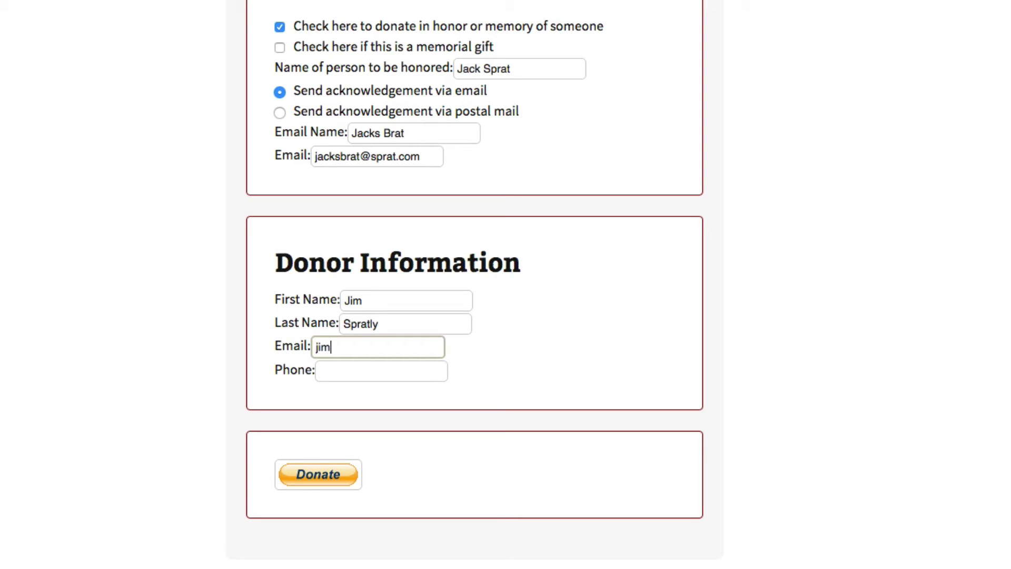
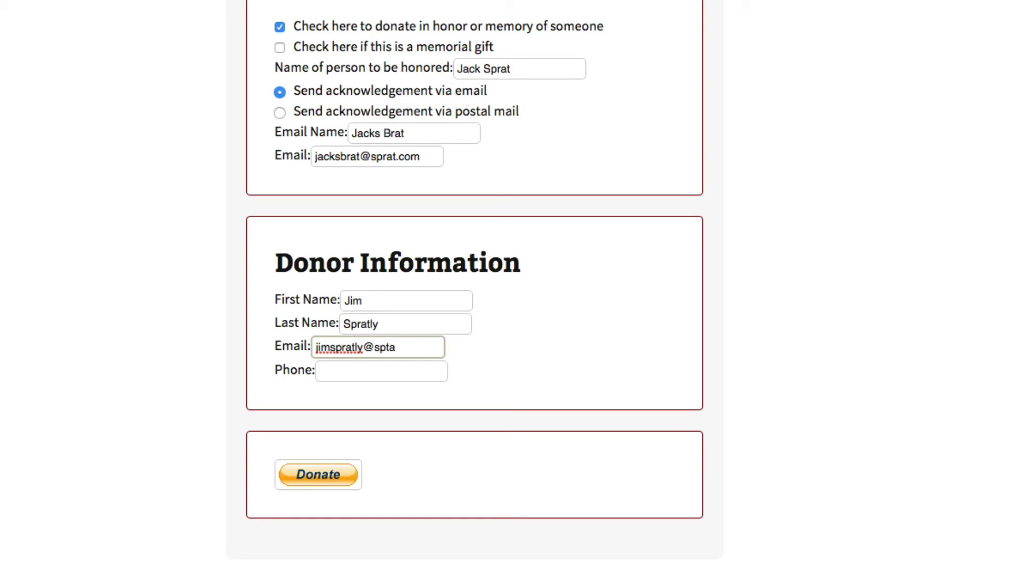
pyautogui.press('Tab')
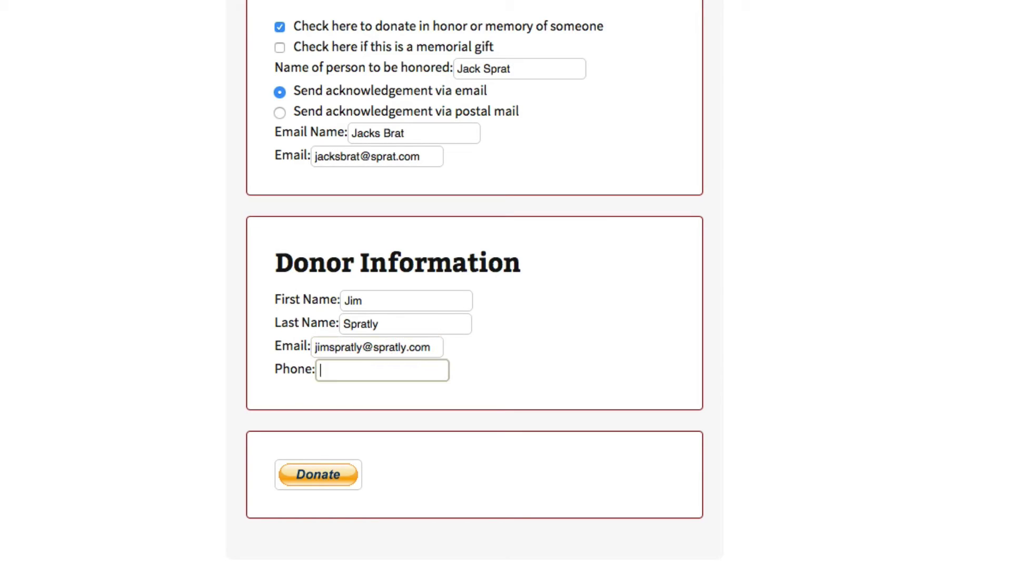
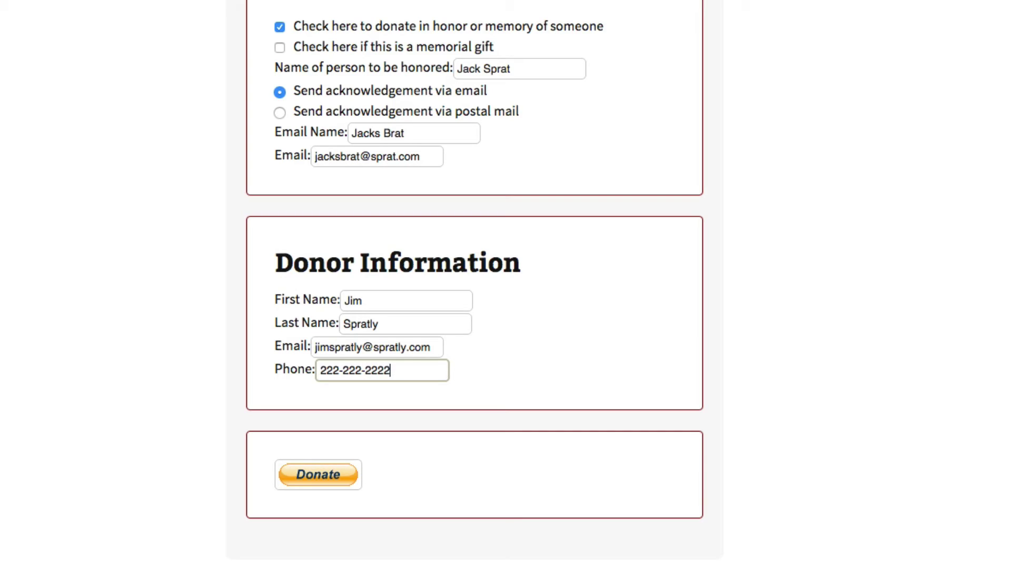
# Step: Send the form to PayPal, confirm 'Donate $100.00 USD Now' and return to the Test Store site
pyautogui.click(310, 478)
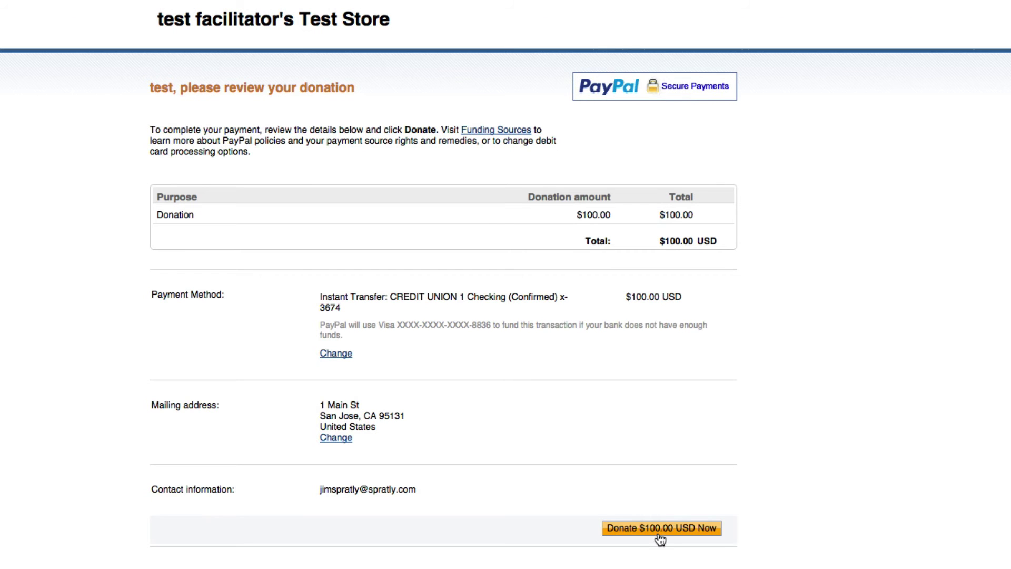
pyautogui.click(659, 535)
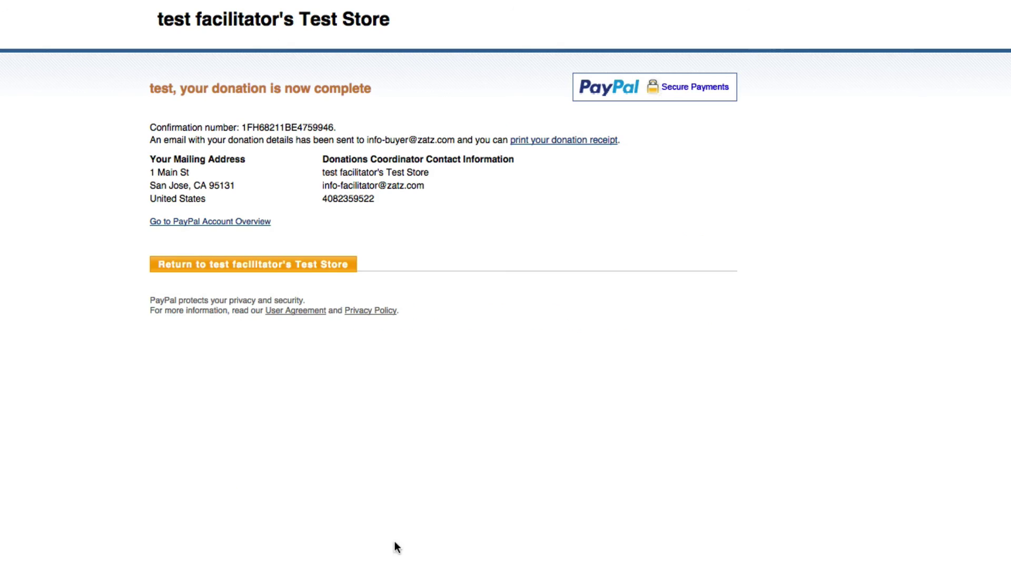
pyautogui.click(200, 267)
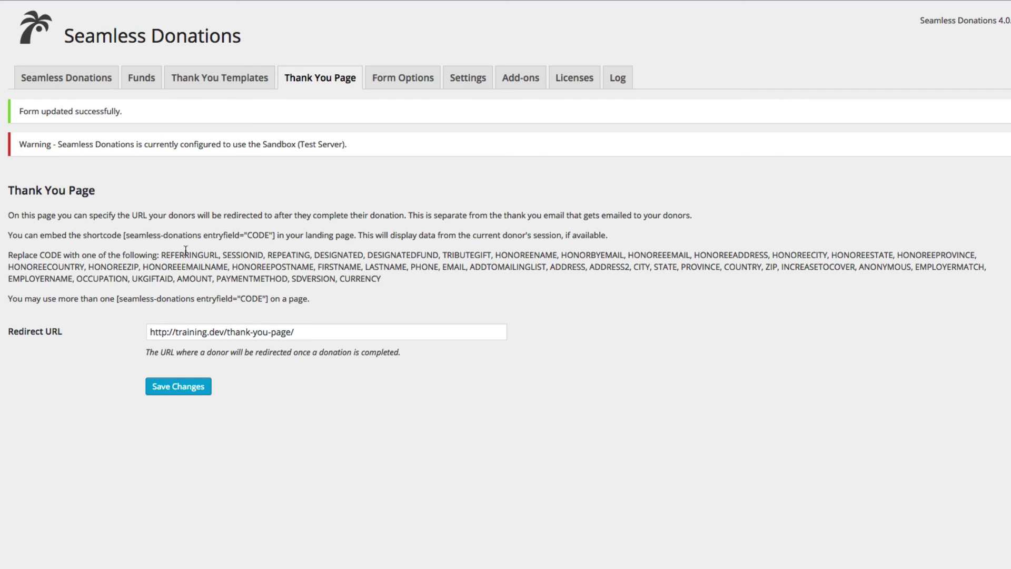
pyautogui.doubleClick(252, 256)
pyautogui.doubleClick(339, 255)
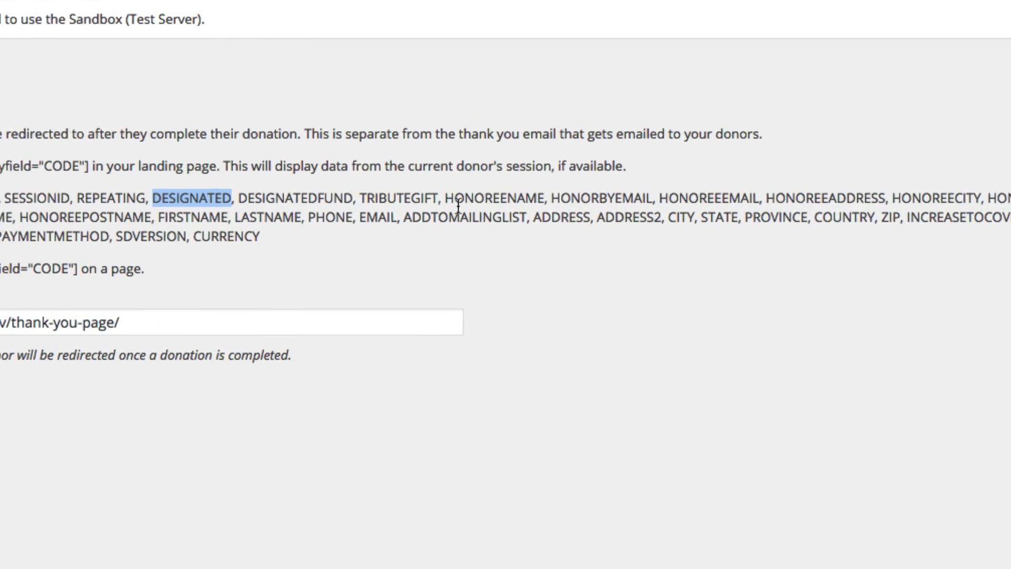
pyautogui.doubleClick(526, 255)
pyautogui.click(622, 375)
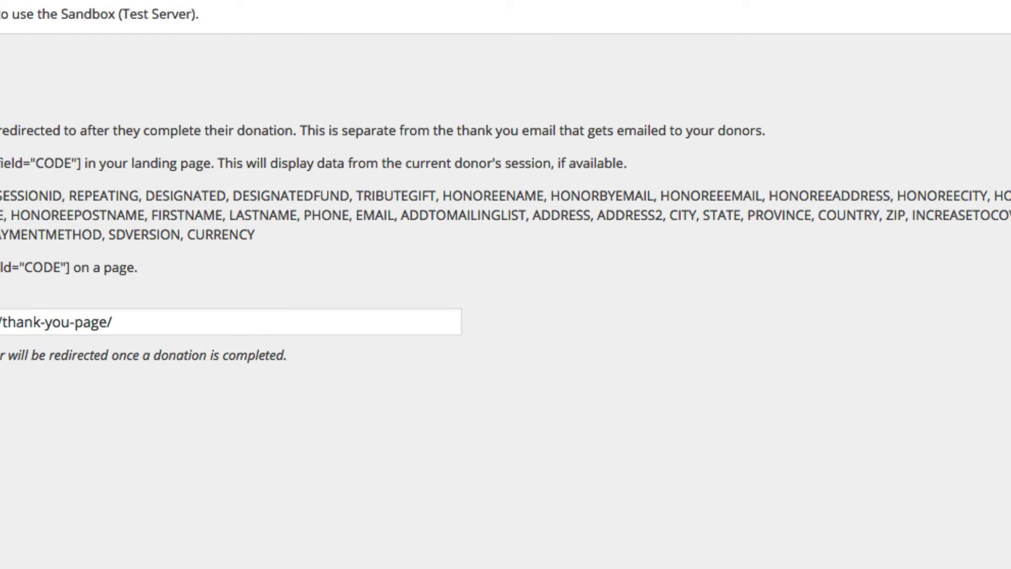